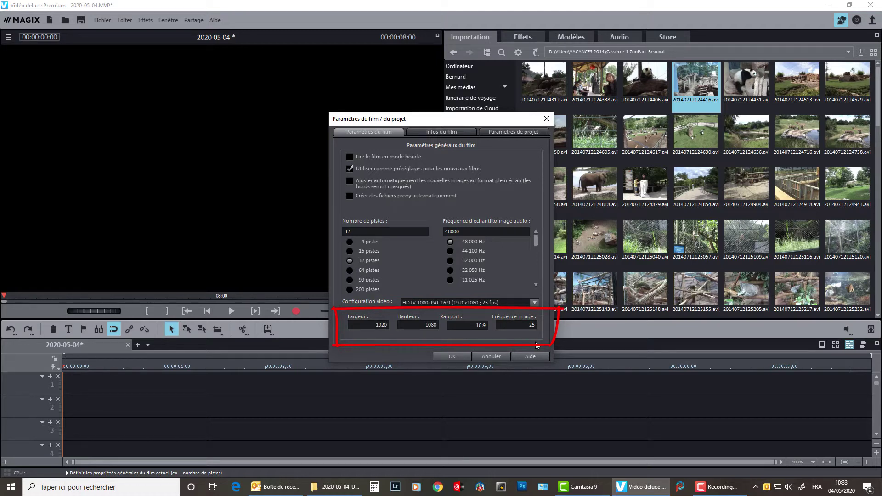
Accept the film settings and place 20140712124416.avi at the start of track 1 without adjusting the film to the clip's resolution
click(449, 355)
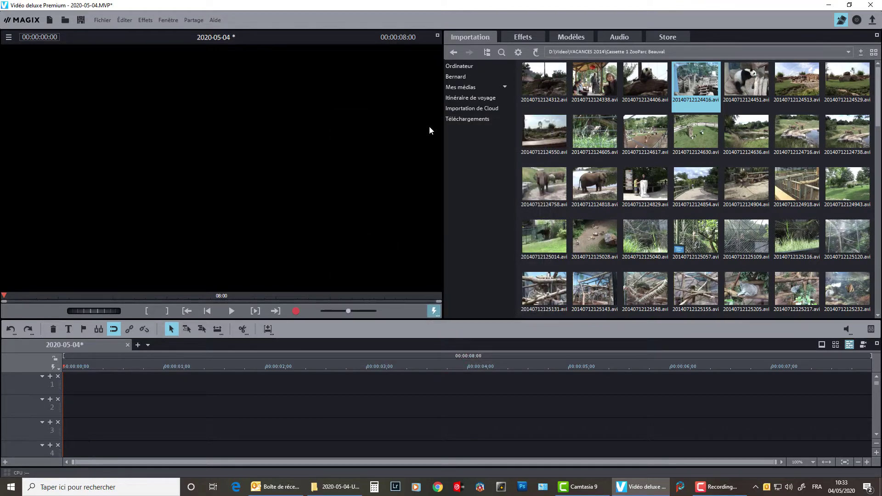
click(699, 70)
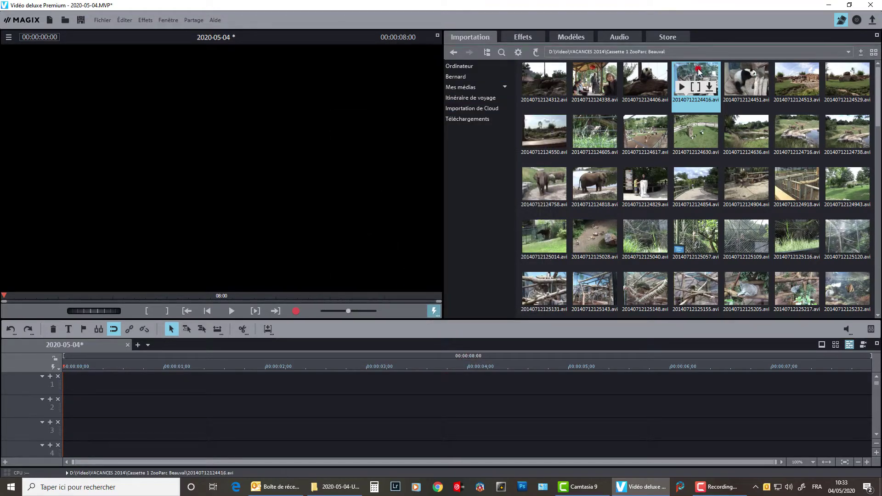
drag(698, 70, 102, 375)
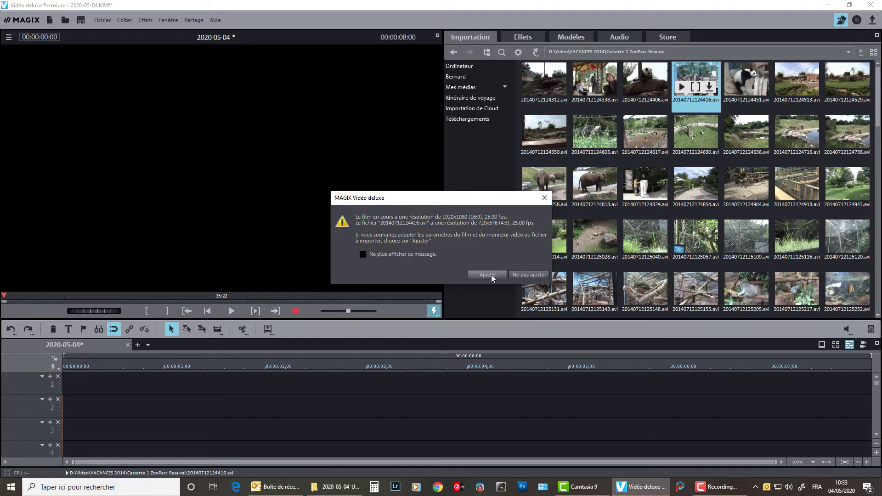
click(523, 276)
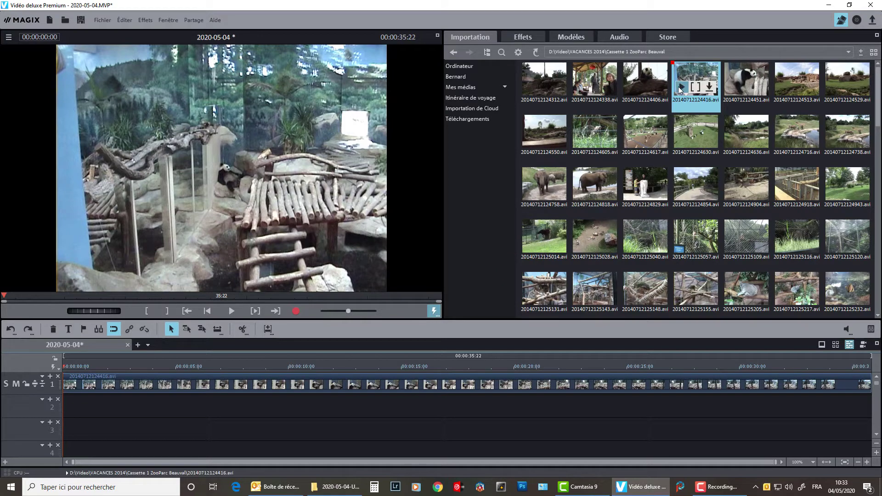
Examine the frame size and frame rate in the detailed file properties of 20140712124416.avi
right_click(700, 75)
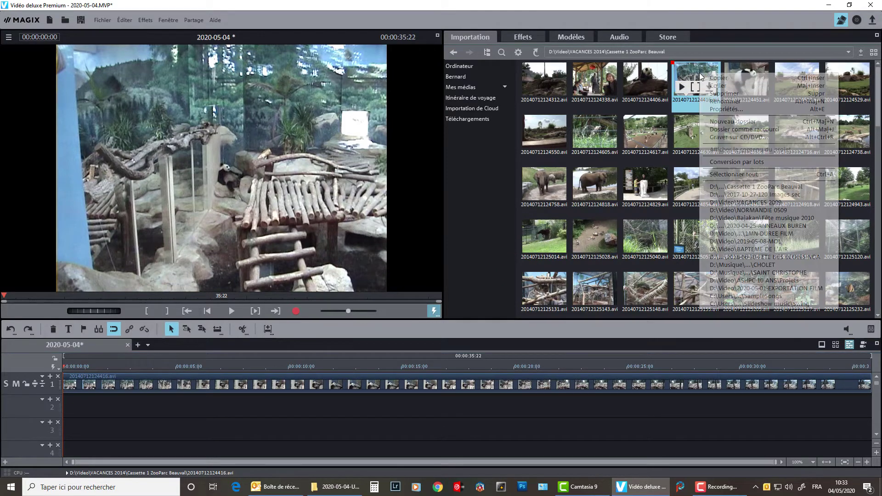
click(709, 108)
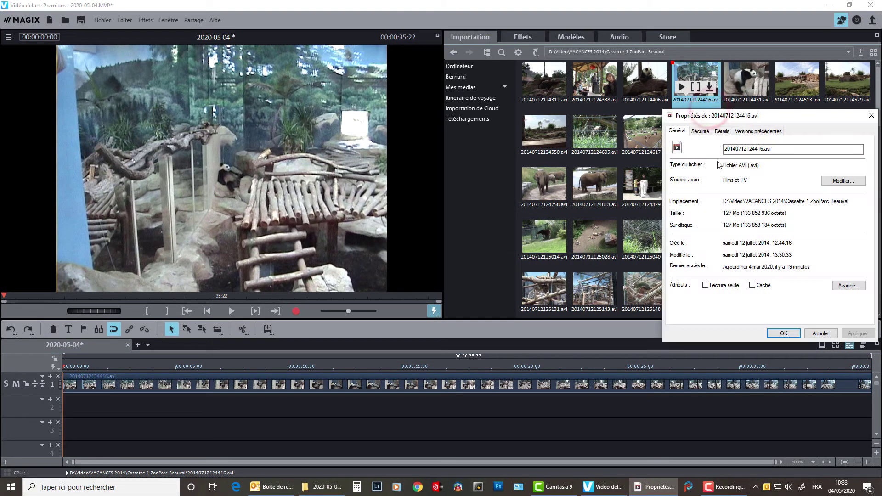
click(722, 130)
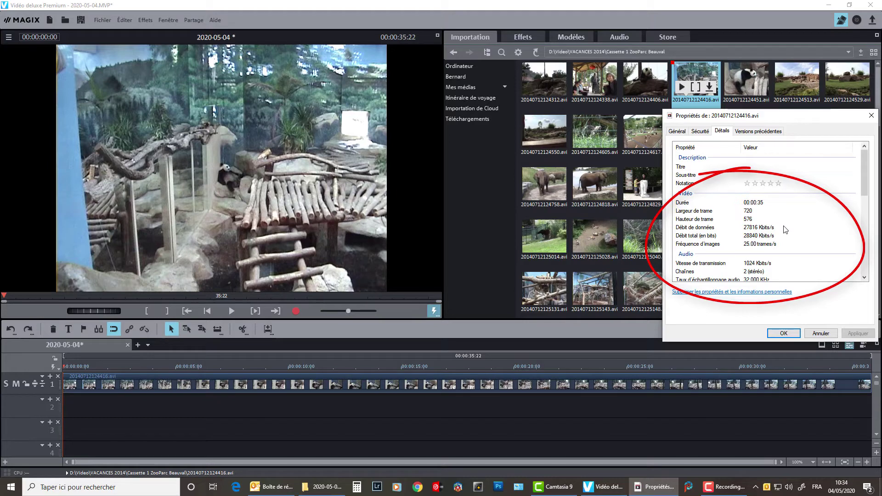
drag(733, 251, 779, 251)
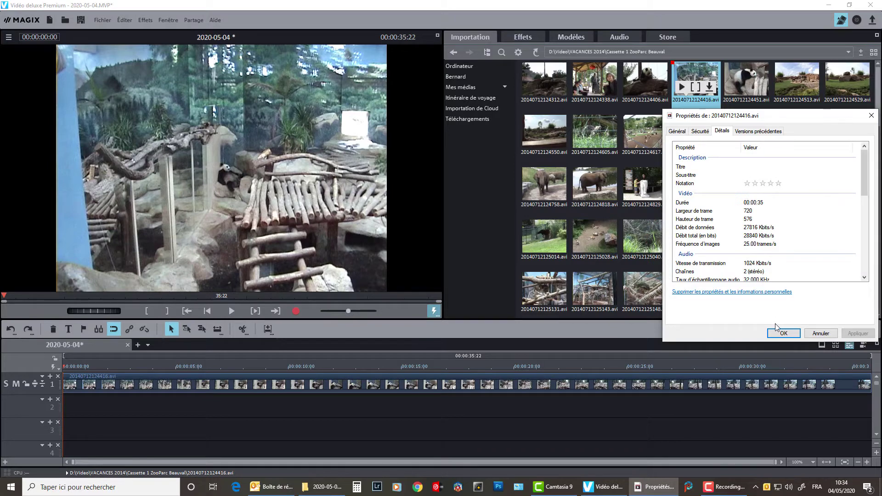
click(782, 333)
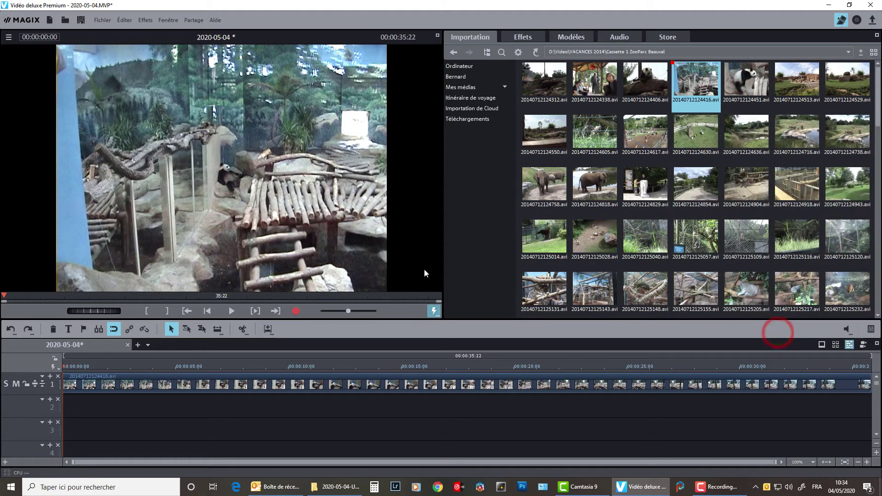
Enlarge the panda clip on track 1 to a zoom of 134 with the Position/Taille effect
click(530, 41)
click(334, 384)
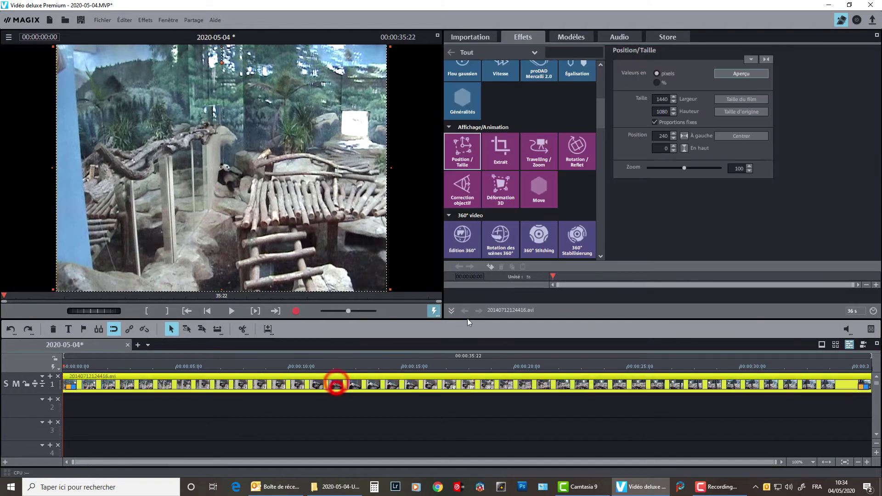
click(739, 168)
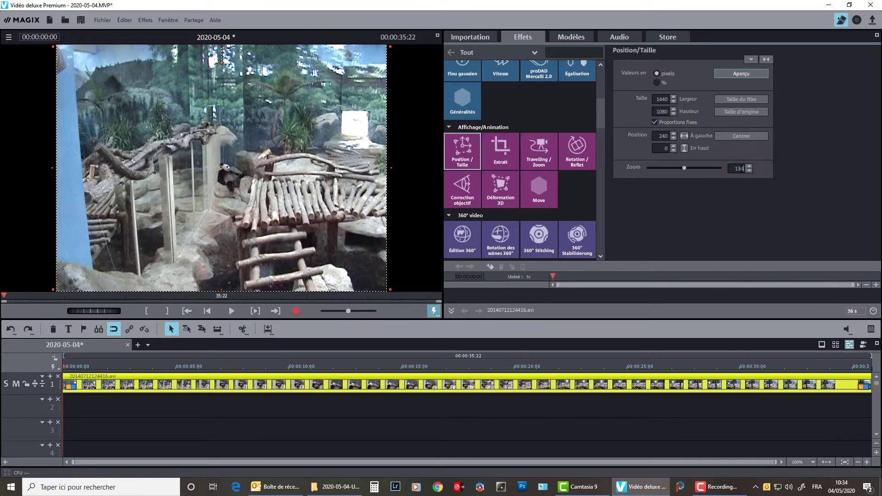
text(134)
key(Return)
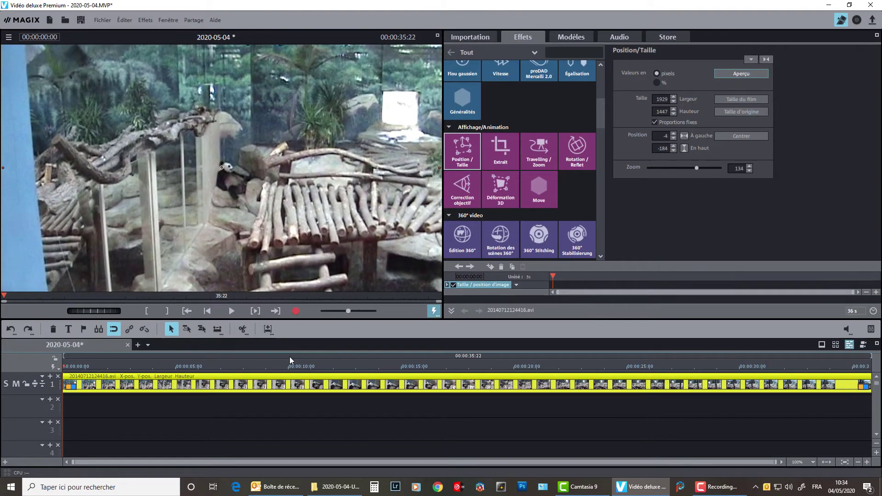
Split the clip on track 1 at 00:00:10:01 and delete the part after the cut
click(288, 357)
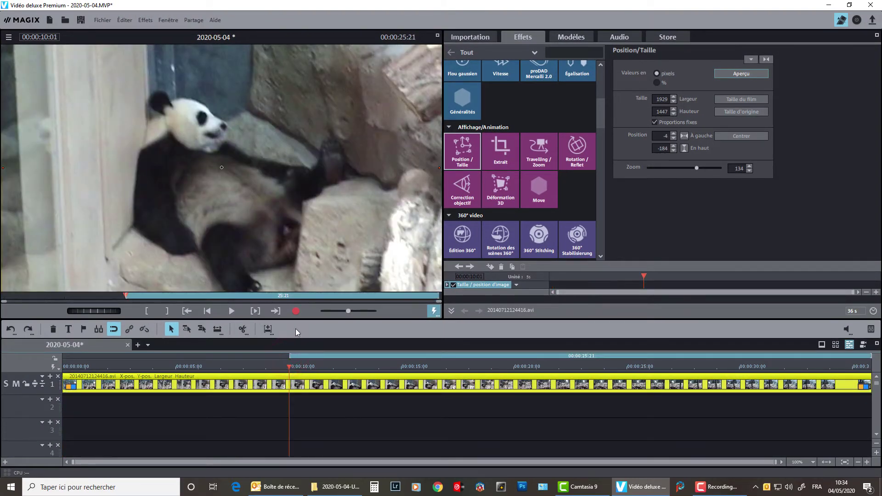
click(244, 330)
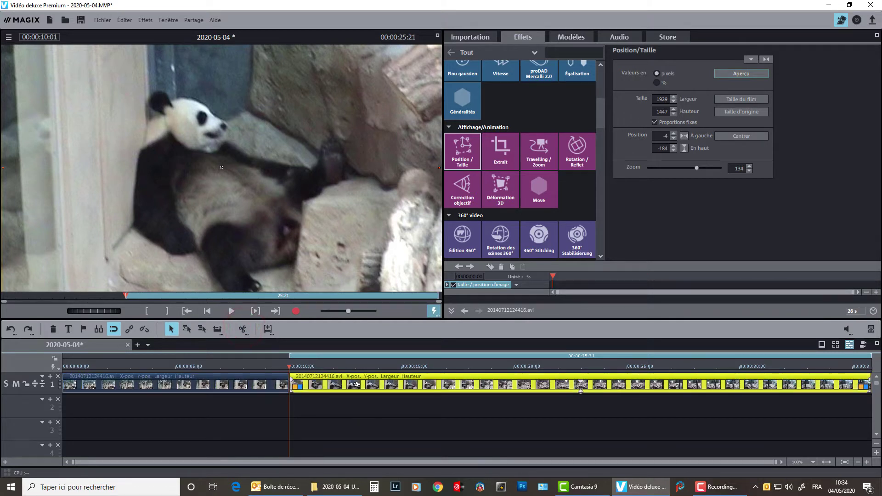
key(Delete)
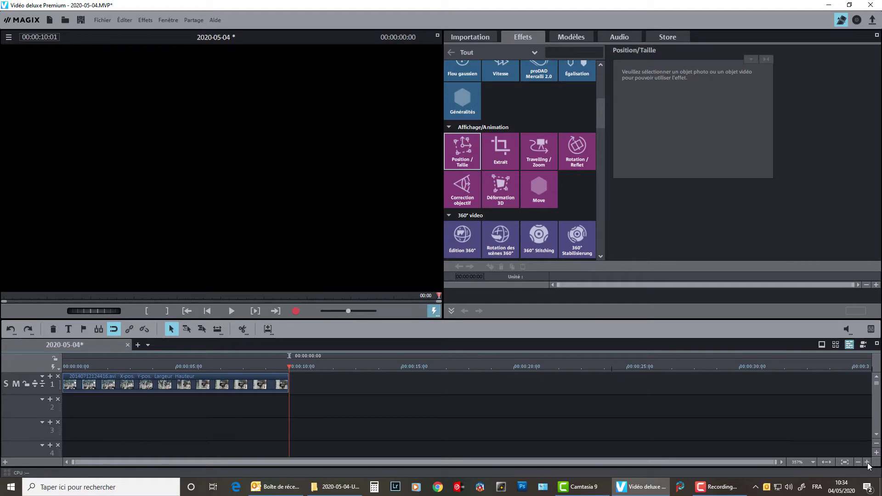
Place the playhead at 00:00:03:15 and show the clip at the Zoom 1 frame timeline scale
drag(776, 462, 246, 462)
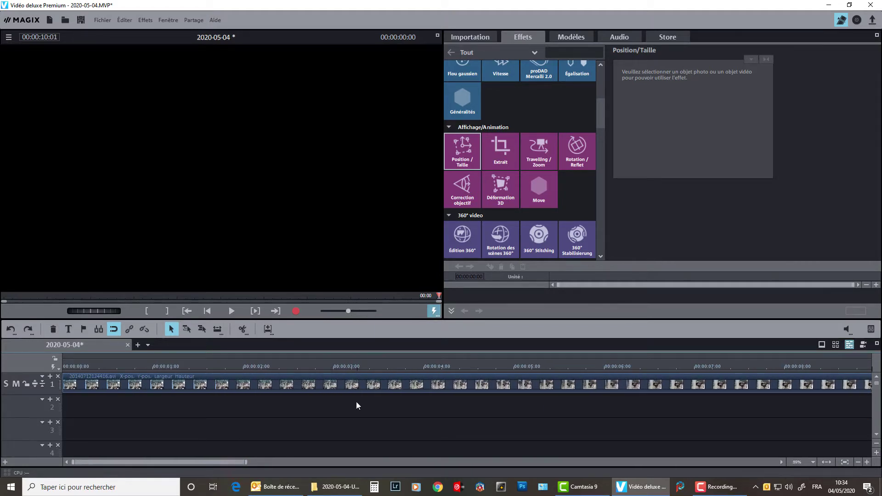
click(387, 367)
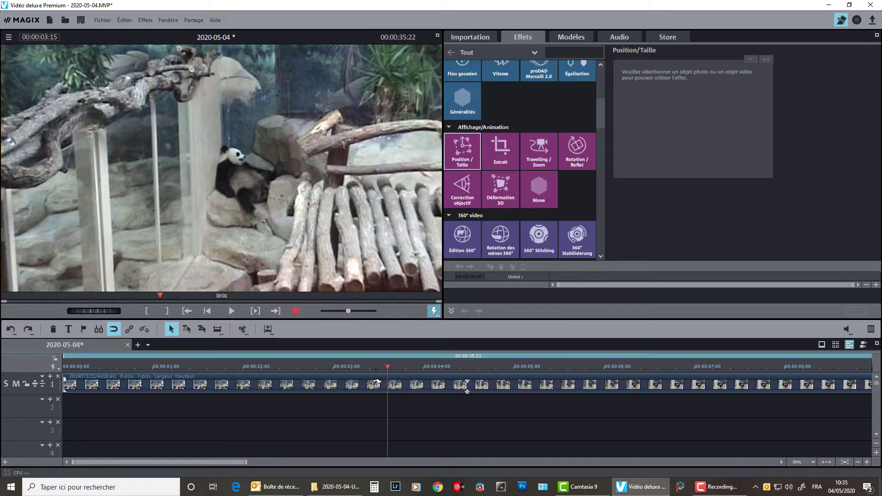
click(552, 381)
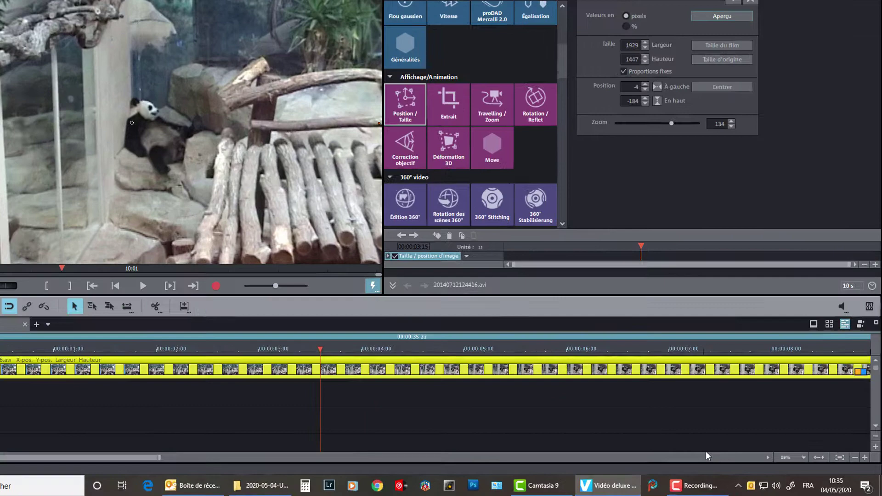
click(811, 462)
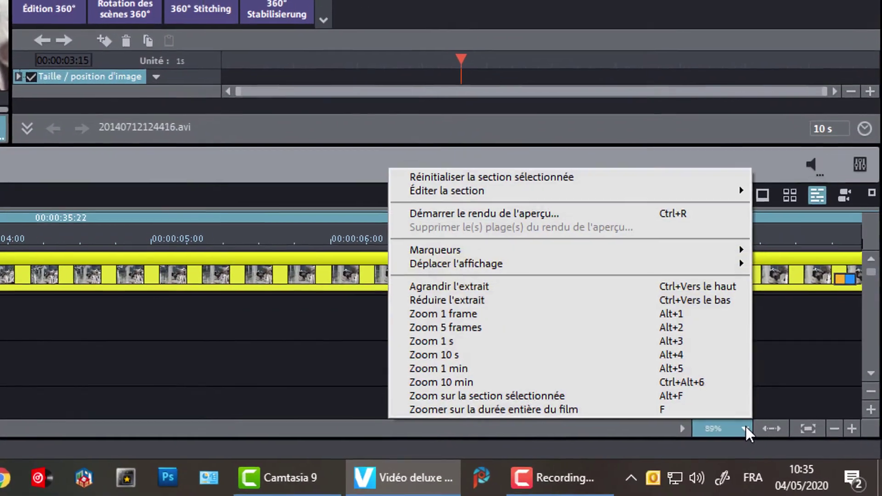
click(522, 311)
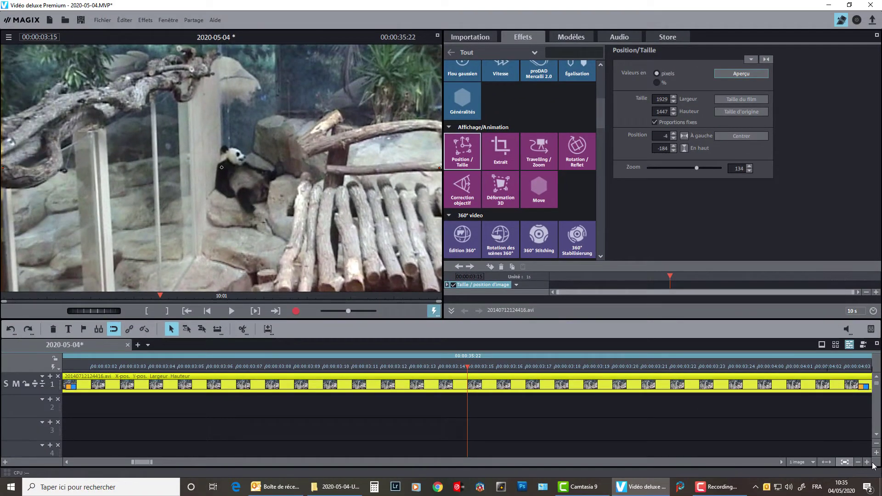
Examine the frame graduations at closer scale, return to the film's start and set the timeline scale to 1 image
click(867, 462)
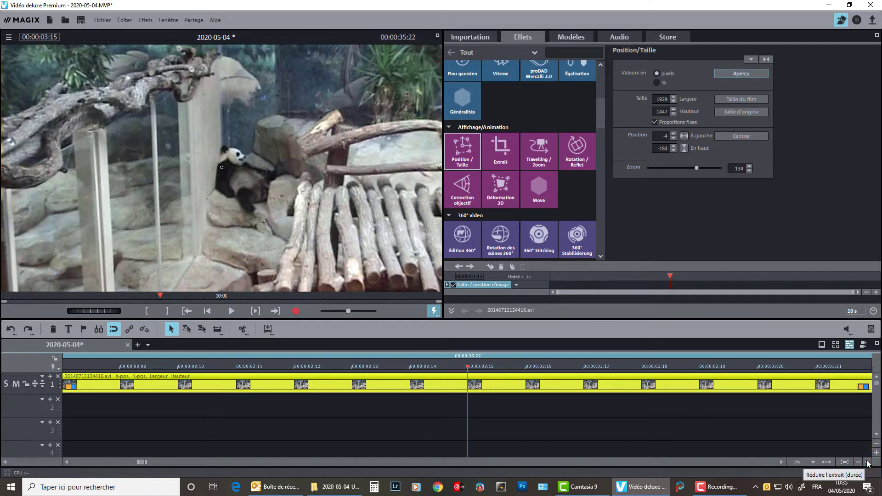
click(867, 463)
click(207, 312)
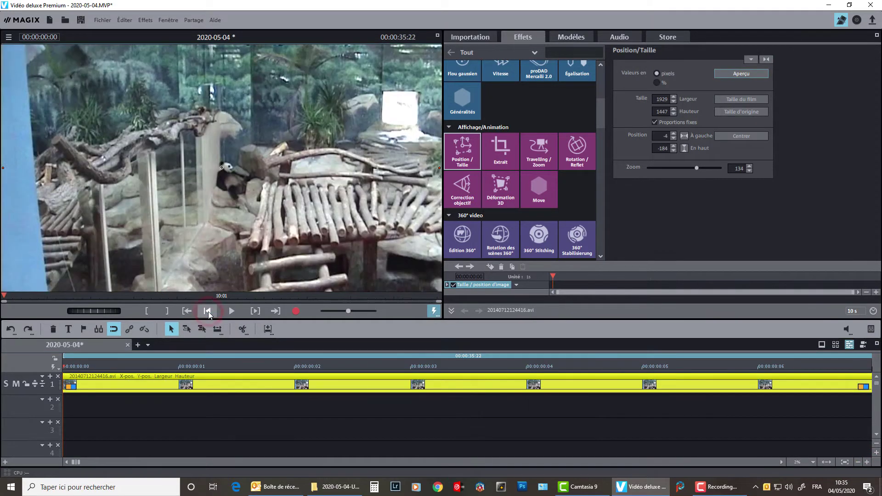
click(857, 463)
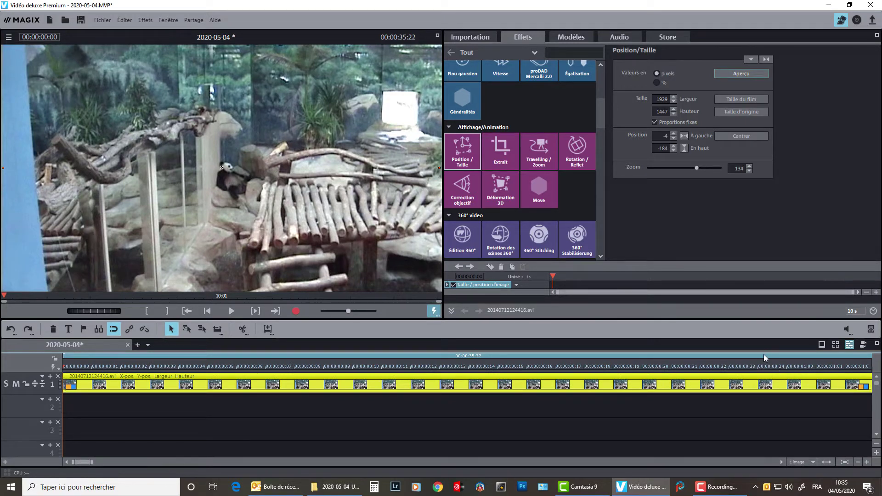
Limit the range to the film's first second, ending at 00:00:01:00, and examine its last frames on the timeline ruler
right_click(786, 356)
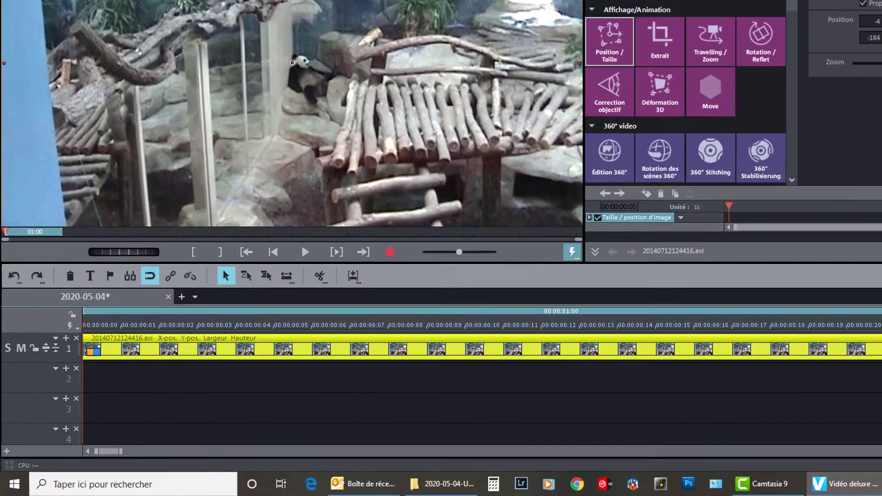
key(ctrl+Up)
key(ctrl+Up)
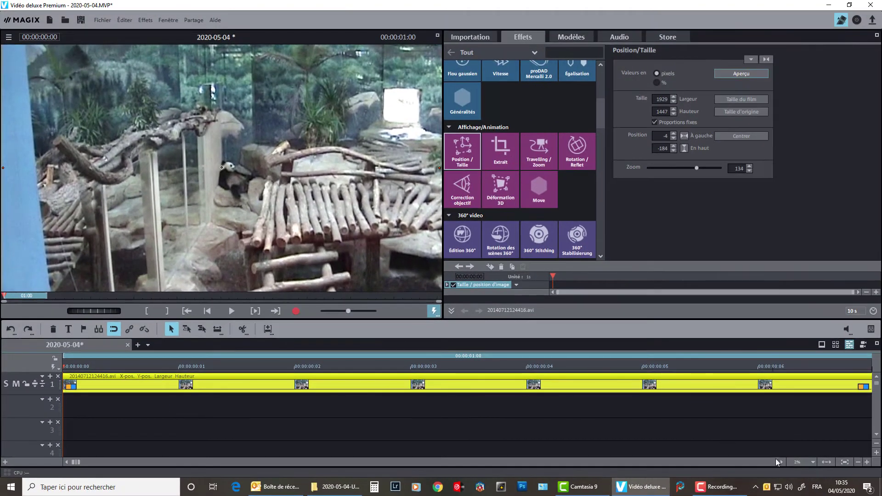
click(782, 461)
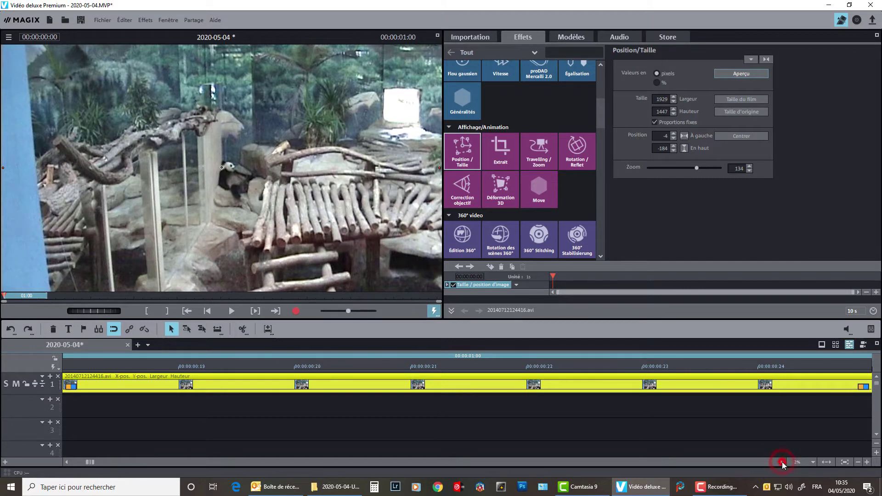
click(782, 462)
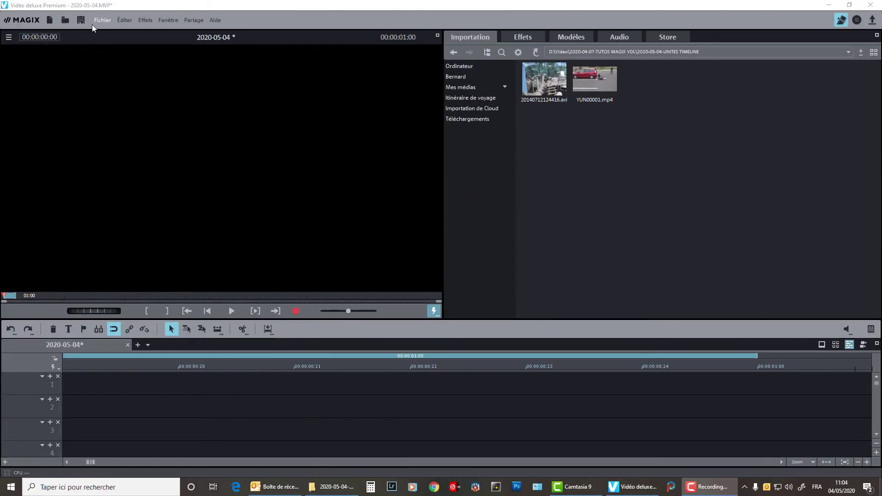
Create the project 2020-05-04 - 02 with HDTV 1080i PAL 16:9 (1920x1080; 25 fps) settings and place YUN00001.mp4 on track 1
click(50, 20)
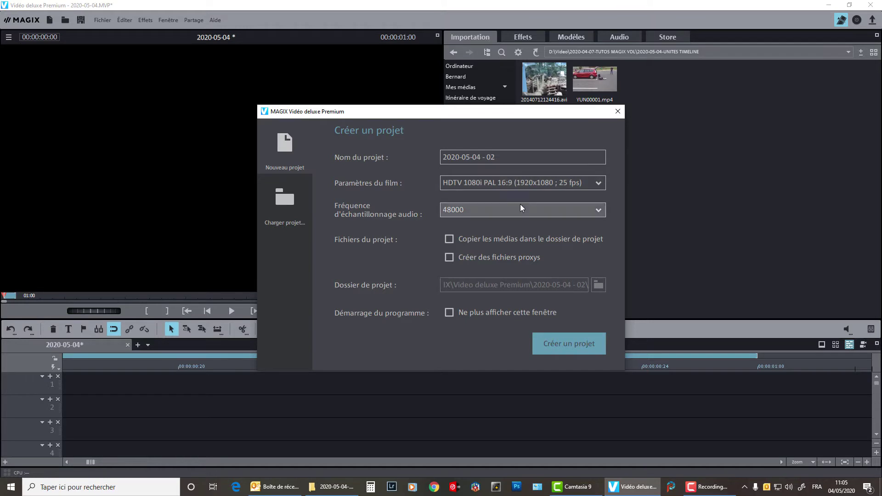
click(569, 341)
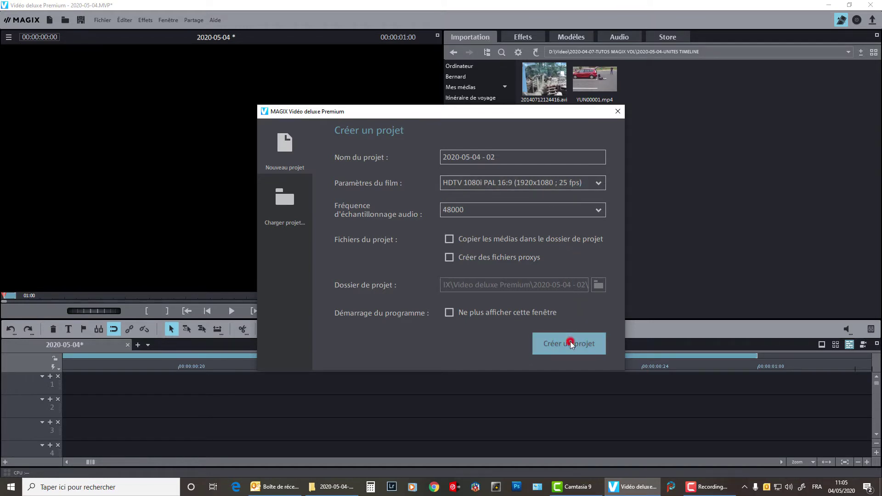
click(587, 75)
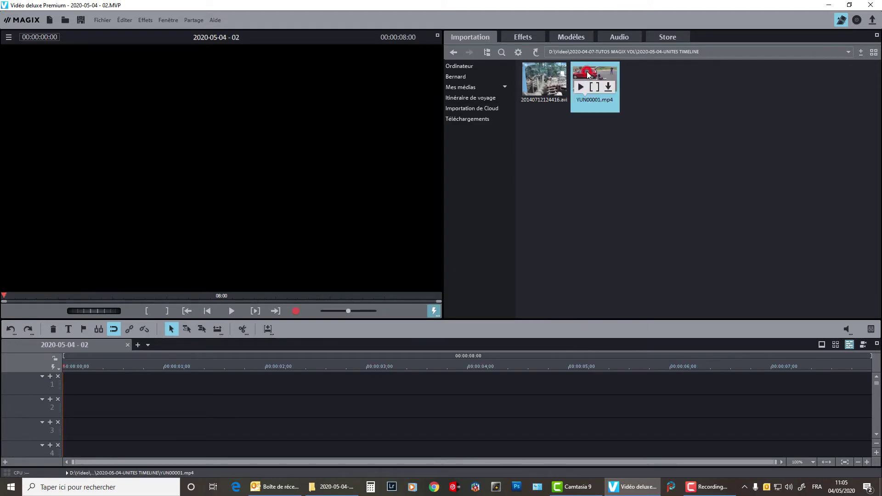
drag(574, 165, 99, 385)
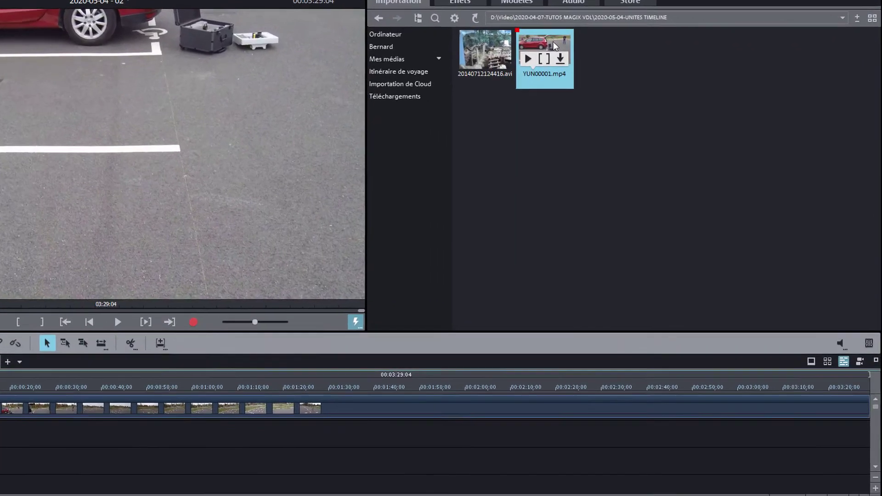
Examine the frame size and frame rate in the detailed file properties of YUN00001.mp4
right_click(601, 72)
click(551, 71)
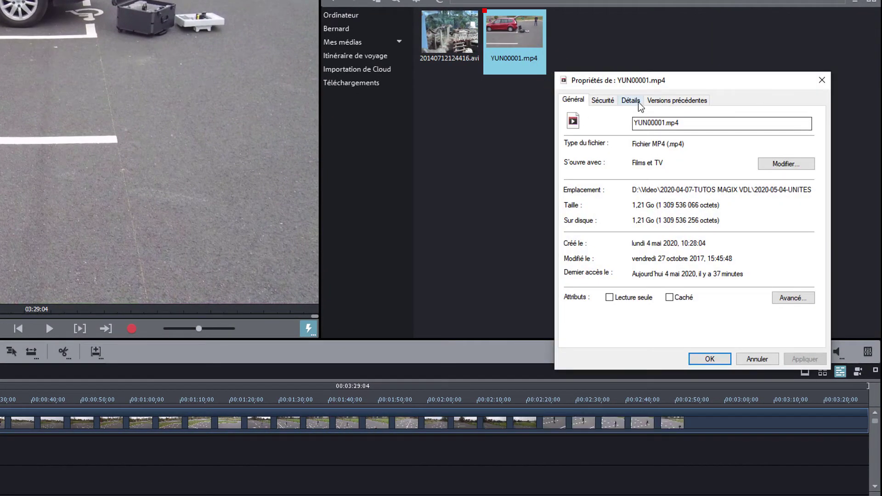
click(630, 101)
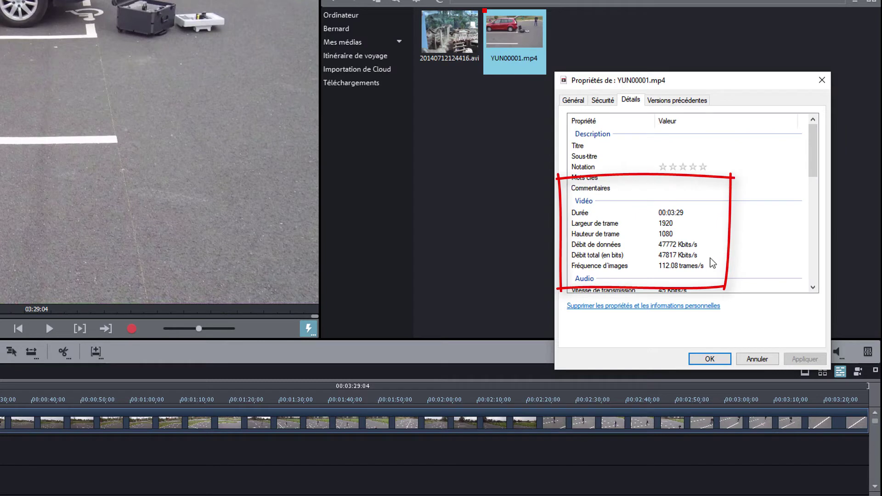
scroll(809, 163, down, 1)
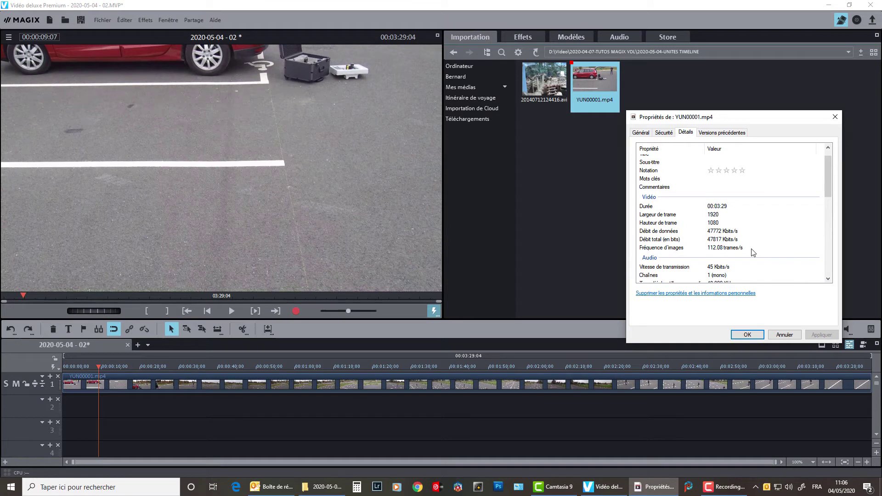
click(749, 335)
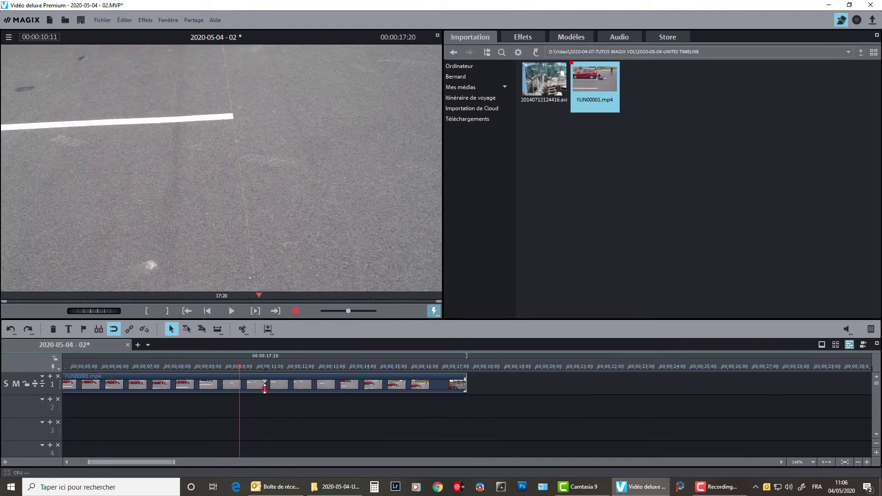
Split the YUN00001.mp4 clip at 00:00:10:11, delete its second part and fit the whole film in the timeline
click(264, 388)
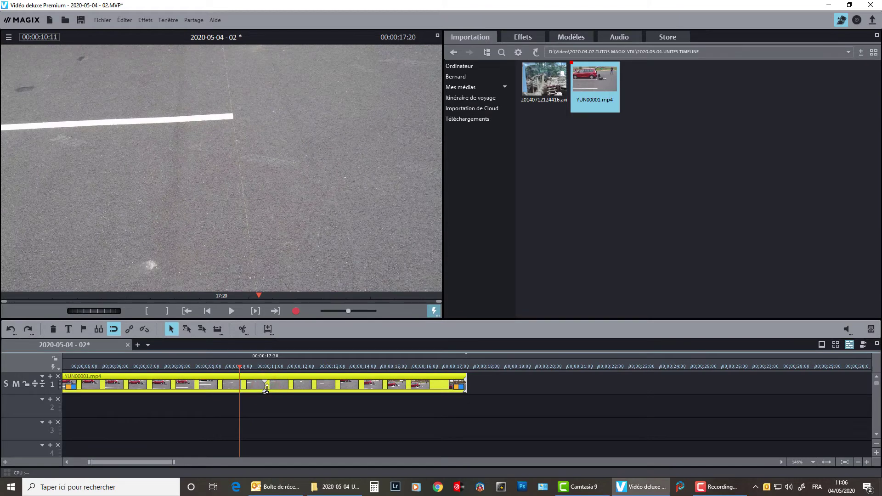
click(242, 329)
click(309, 384)
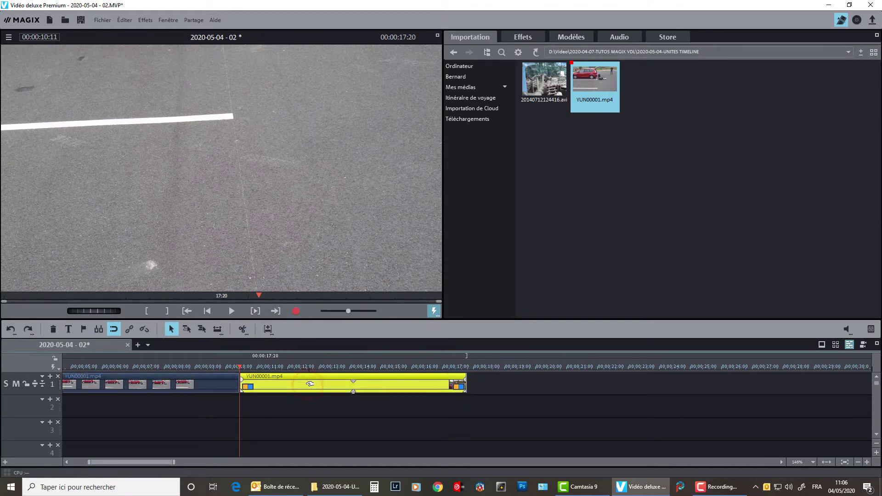
key(Delete)
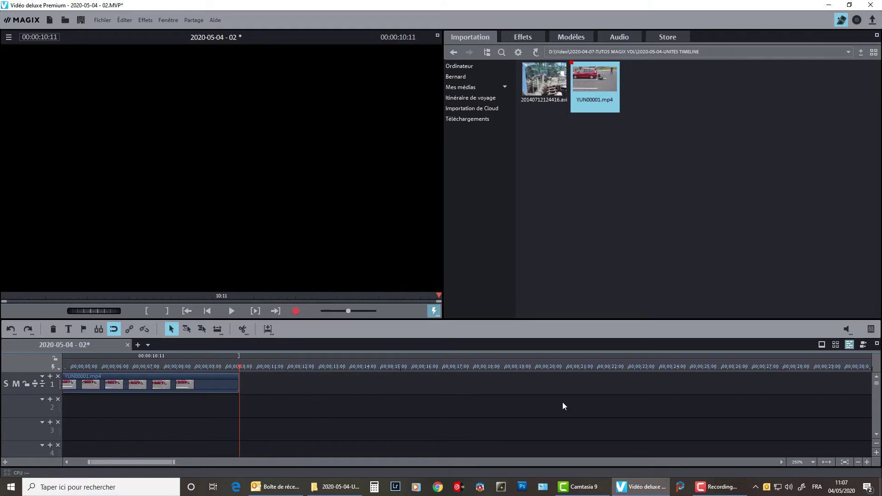
click(827, 462)
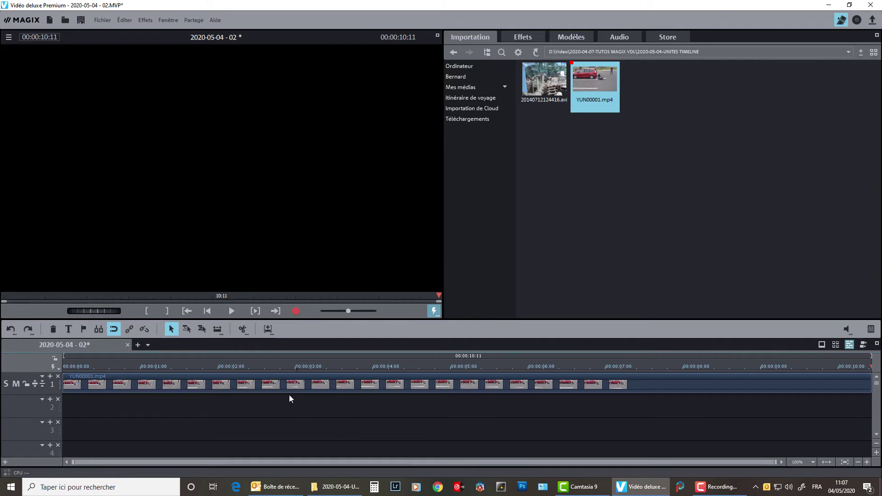
Set the film's frame rate to 112 in the film settings and continue with adjusting all object durations to it
click(102, 21)
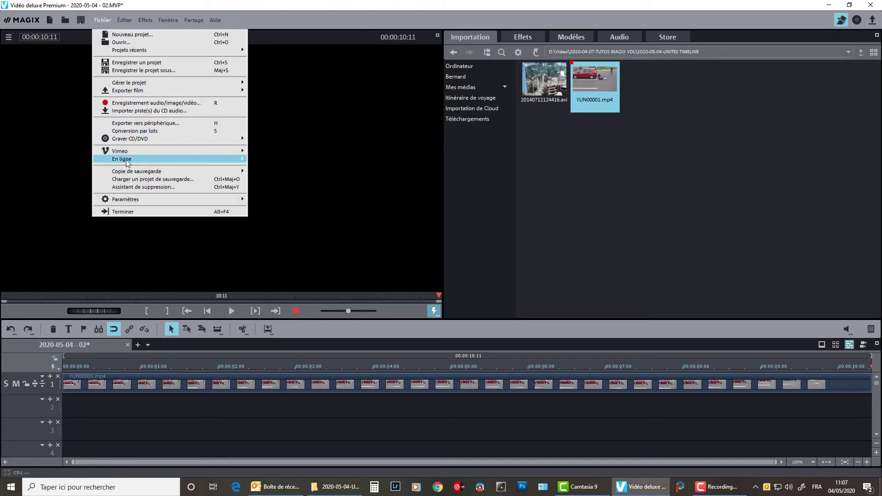
mouse_move(131, 200)
click(284, 200)
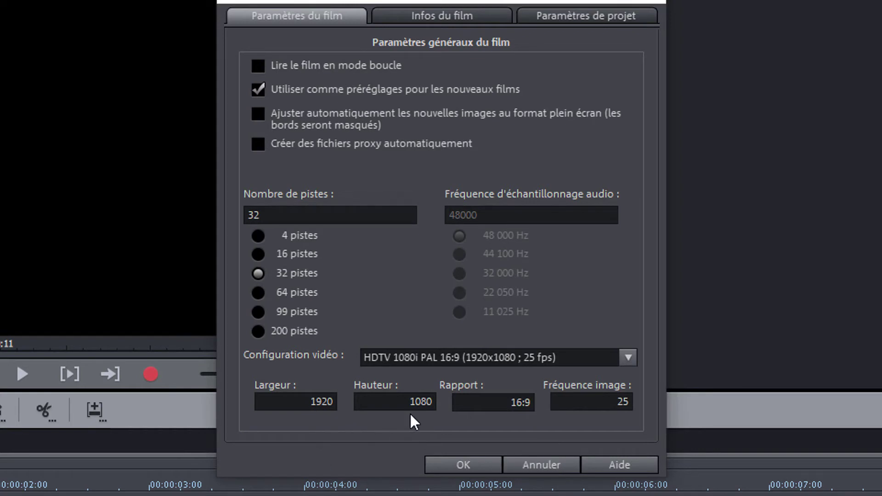
double_click(621, 403)
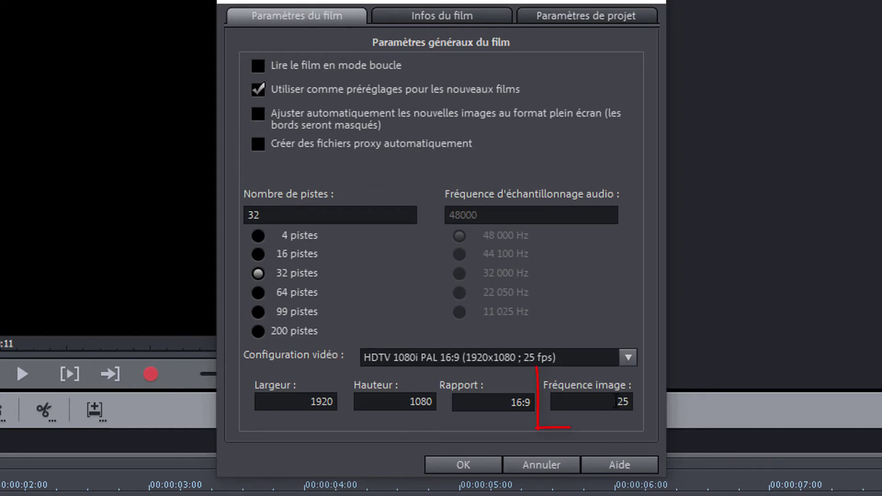
text(11)
key(Return)
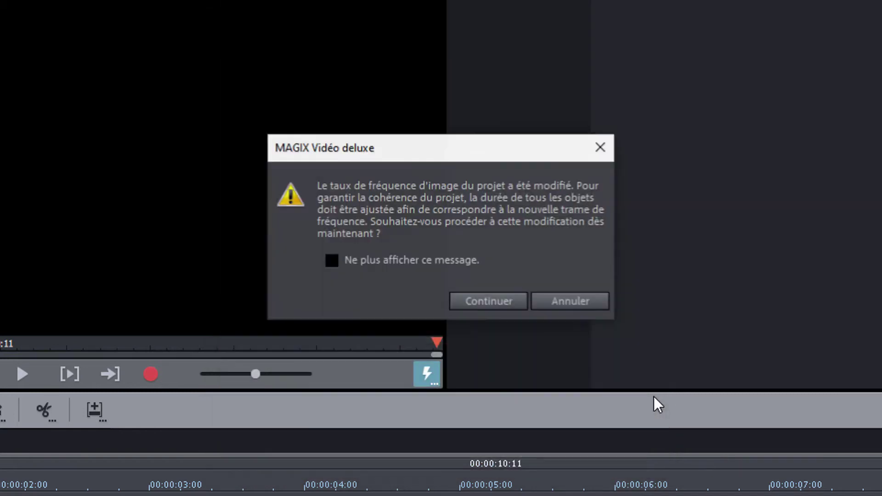
click(498, 302)
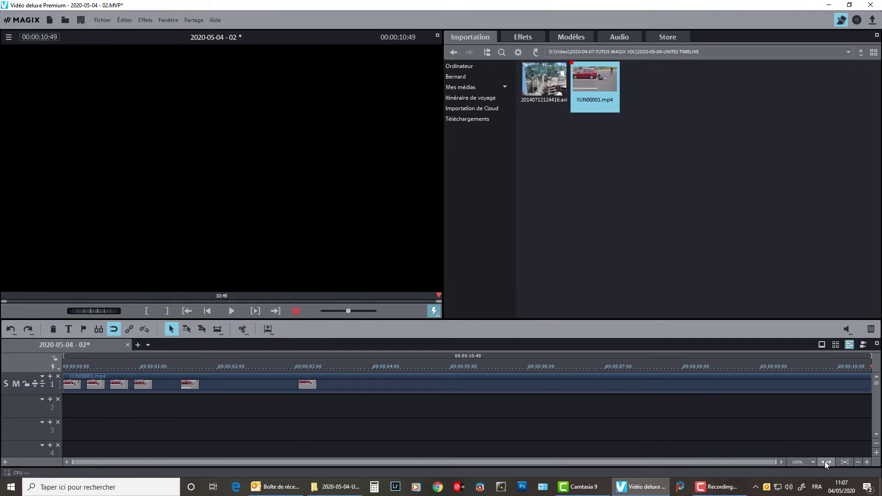
Select the shortened clip, set the timeline scale to 1 frame and examine the frame graduations at the film's start
click(684, 380)
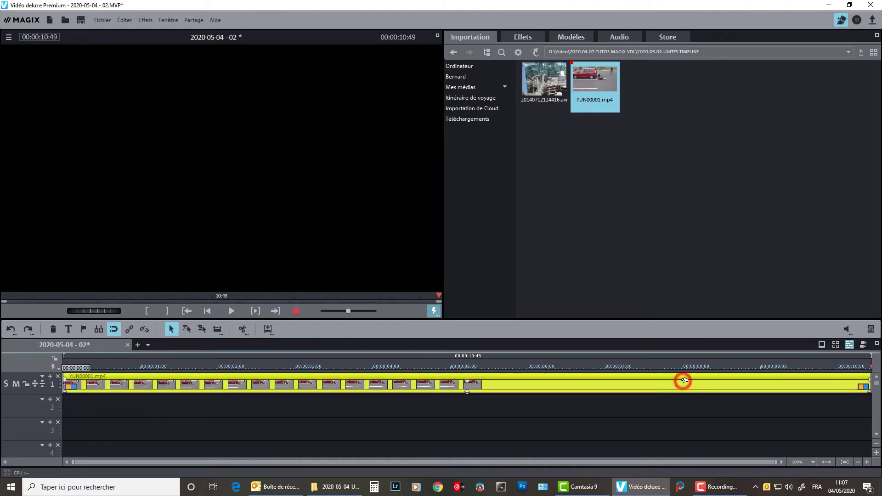
click(812, 461)
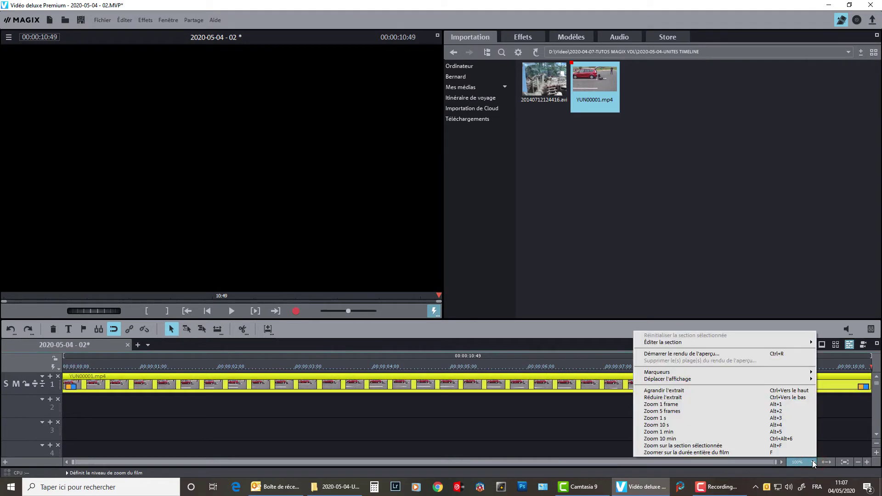
click(696, 406)
drag(764, 462, 77, 454)
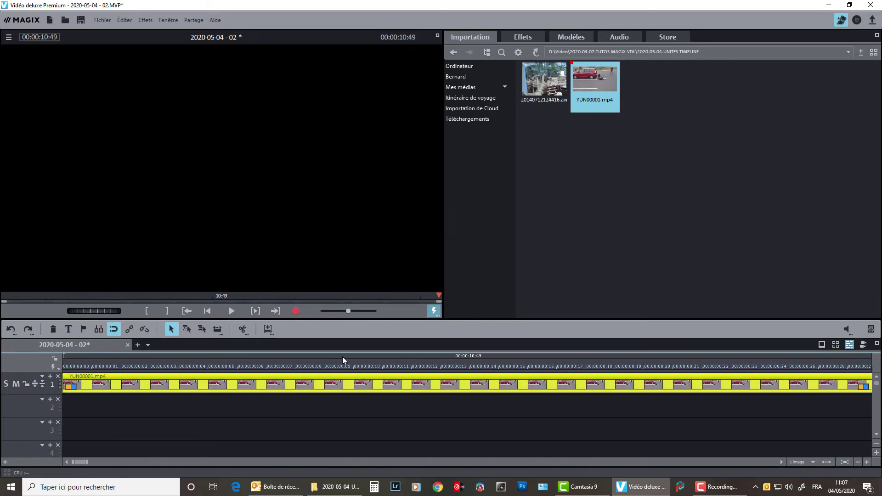
Limit the range to the film's first second, ending at 00:00:01:00
click(865, 462)
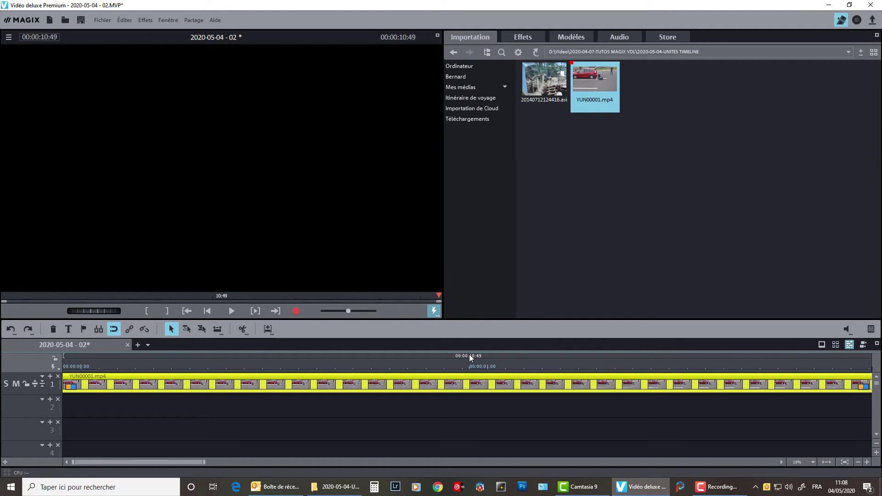
click(470, 354)
mouse_move(469, 346)
mouse_down()
mouse_move(443, 385)
mouse_move(514, 346)
mouse_move(468, 346)
mouse_up()
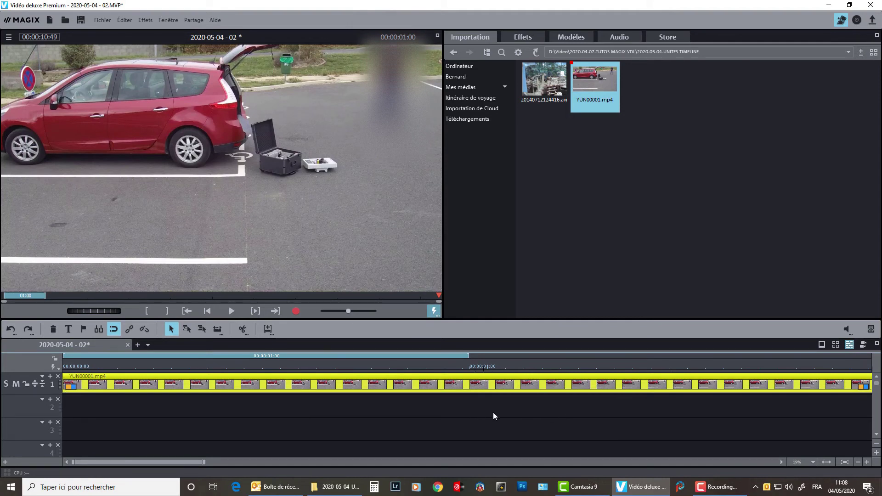
Enlarge the timeline scale, return to the film's start and examine the frame graduations leading up to 00:00:01:00
click(865, 462)
click(866, 462)
click(865, 462)
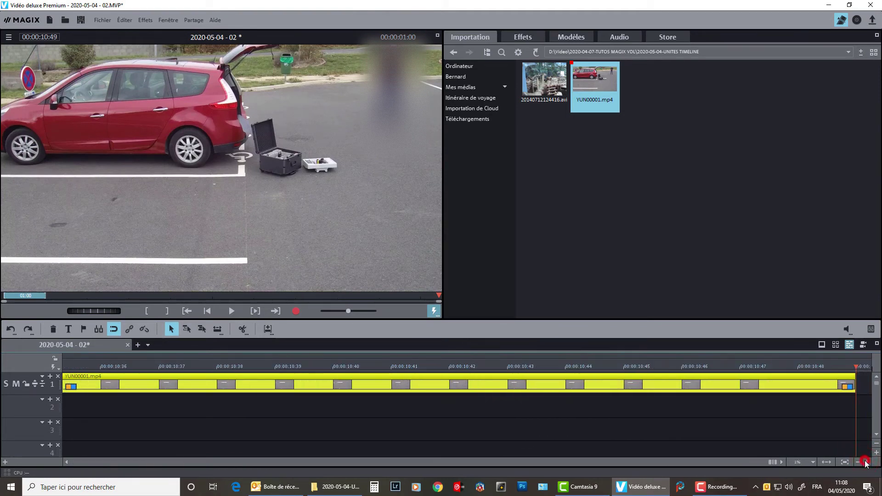
click(865, 462)
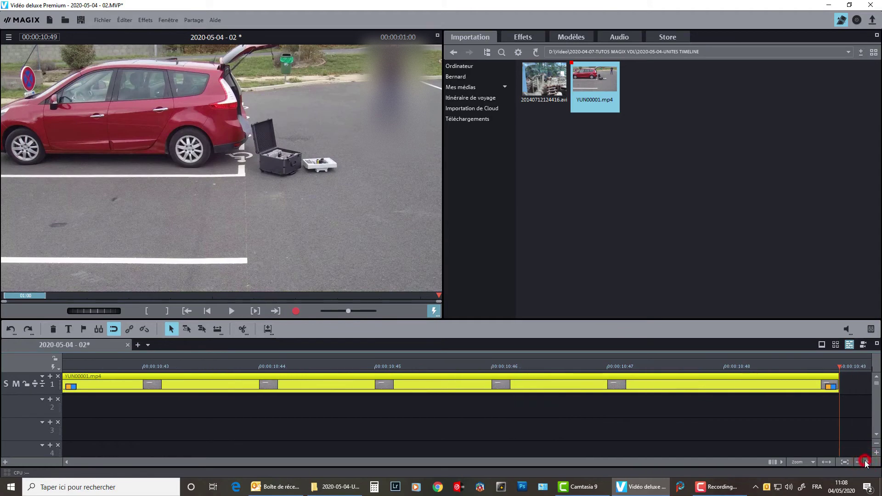
click(207, 312)
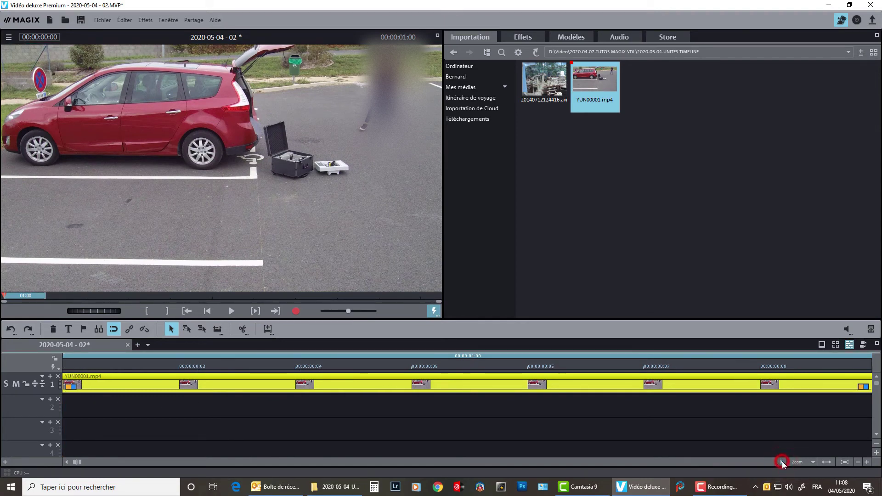
drag(781, 461, 130, 461)
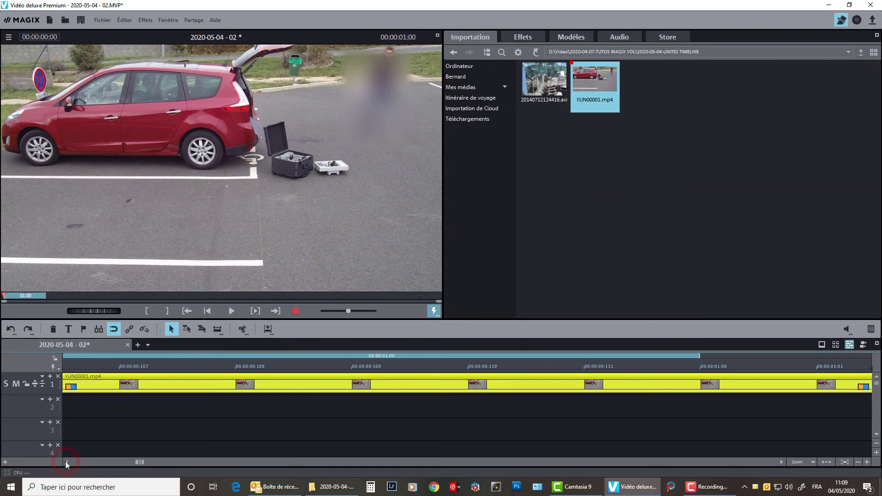
click(66, 462)
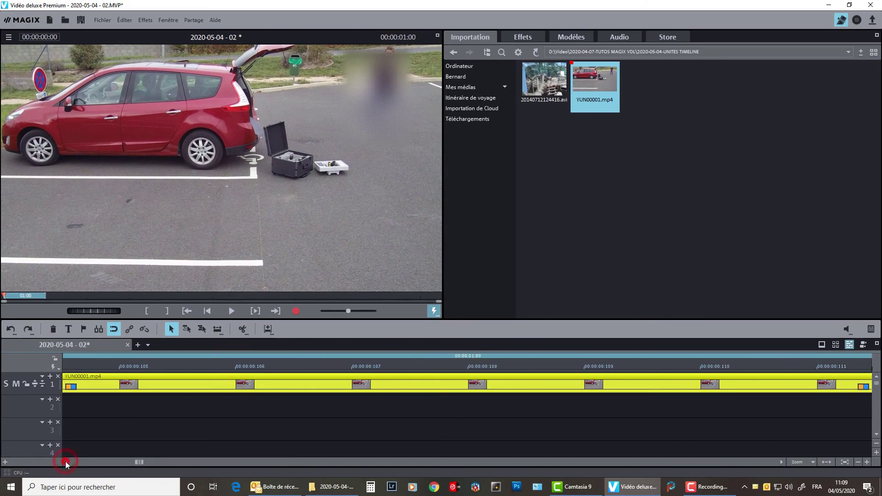
click(857, 462)
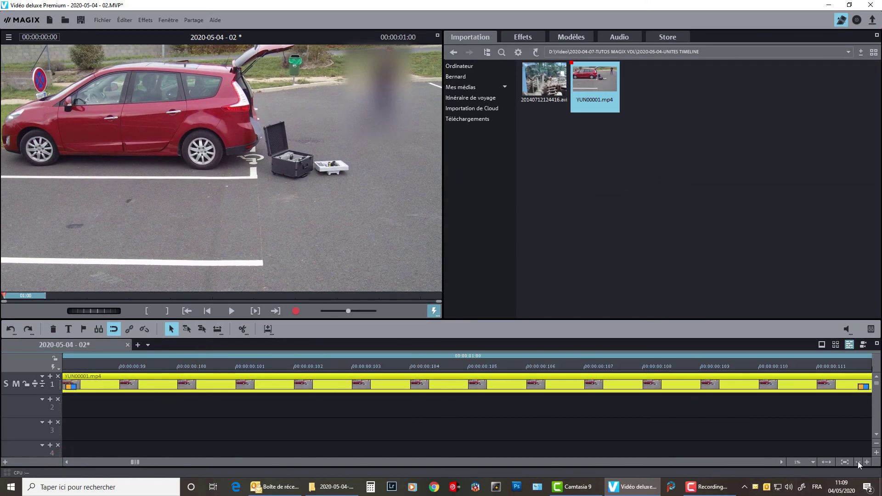
Show the film at a wider scale, end the range at 00:00:01:00 again and examine the frame graduations up to that point
click(830, 461)
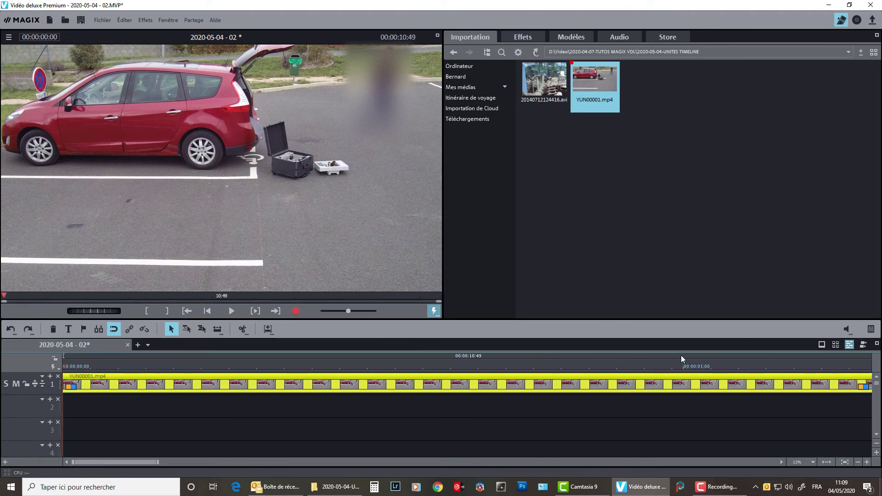
right_click(681, 355)
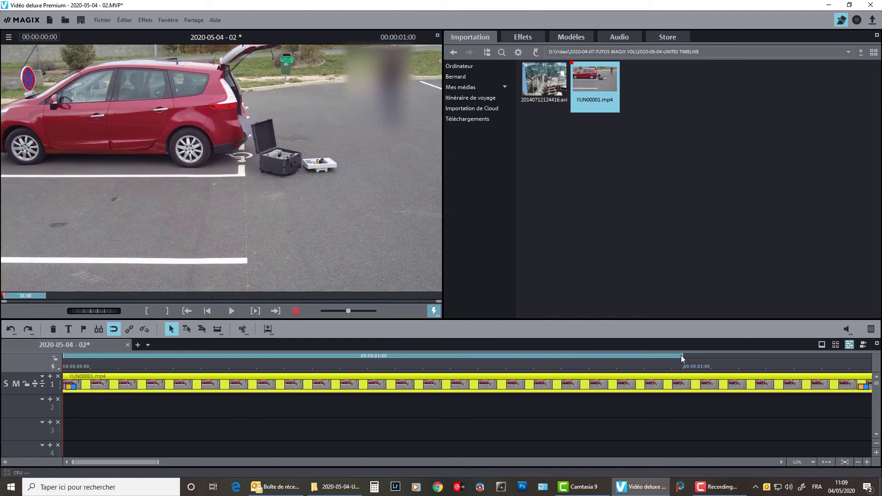
click(867, 462)
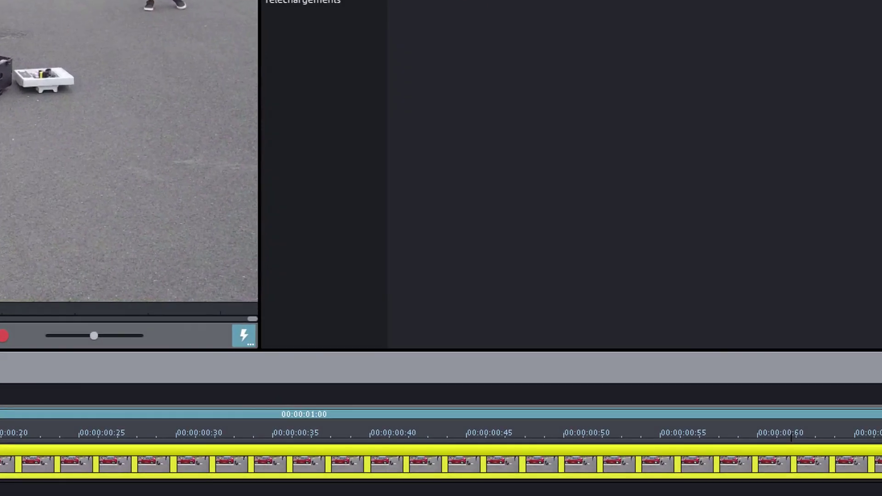
scroll(791, 437, down, 7)
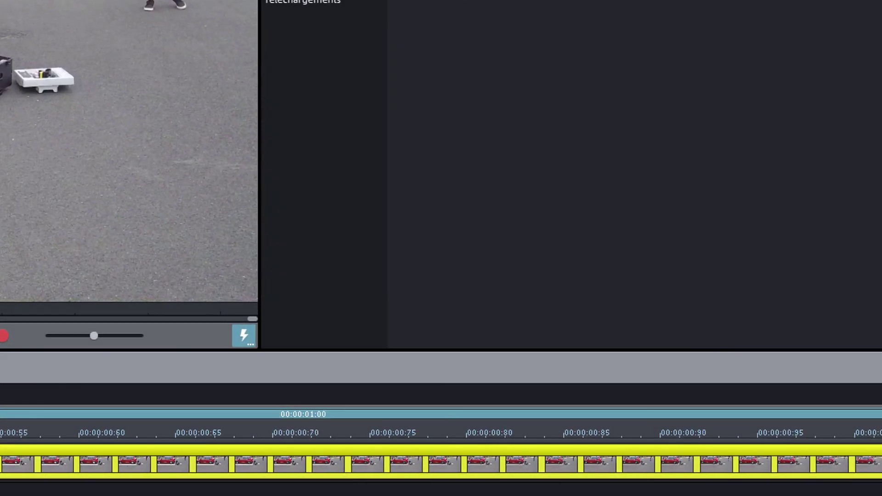
scroll(441, 436, down, 4)
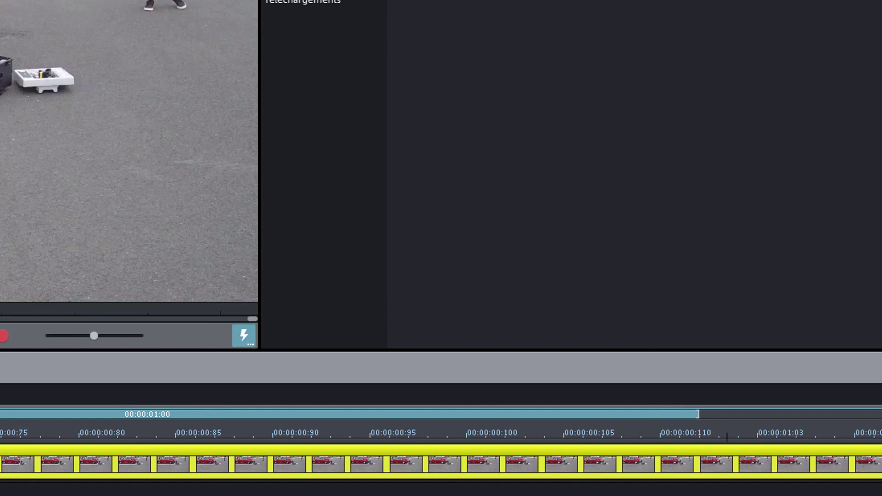
scroll(441, 445, up, 1)
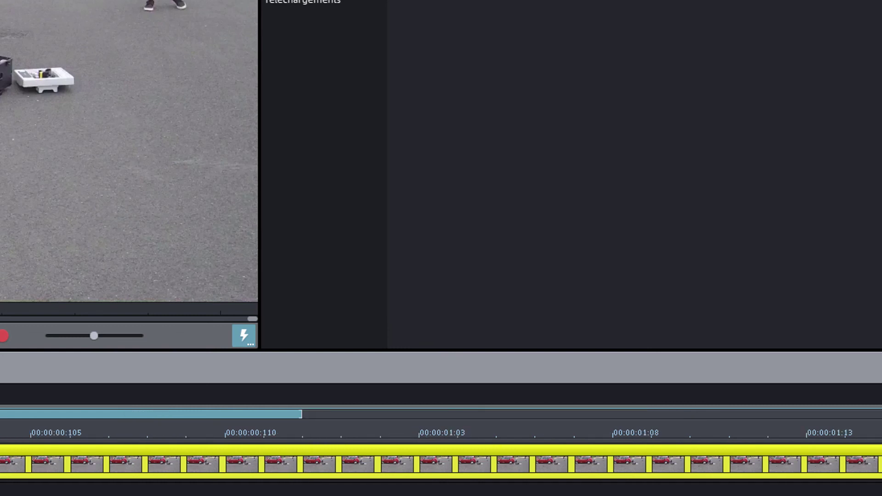
scroll(315, 442, up, 1)
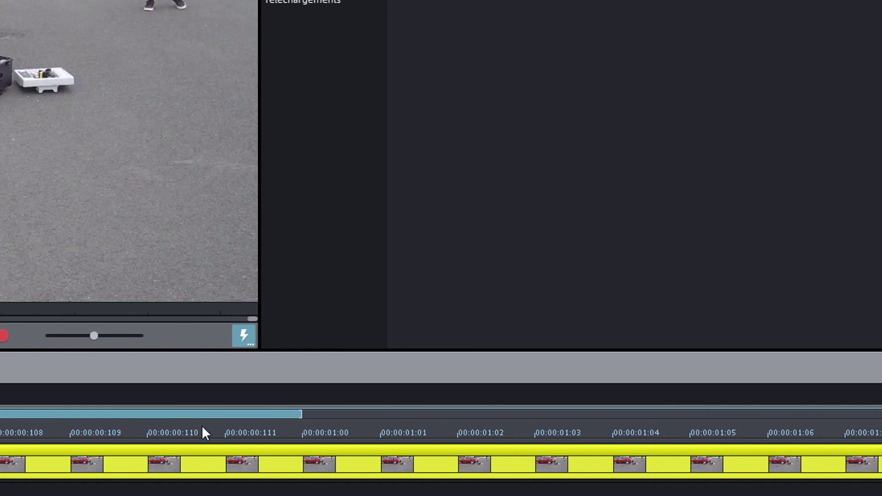